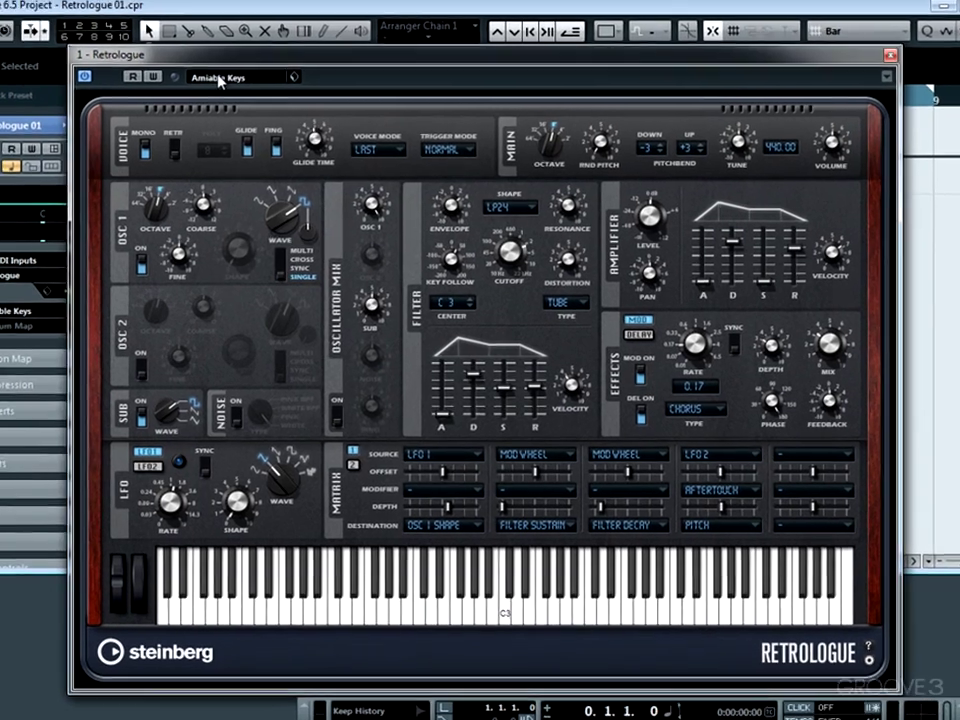
# Audition the Analog Cello, Baneful Drone, Beetle, Bouncing Trance and Init presets.
pyautogui.click(218, 80)
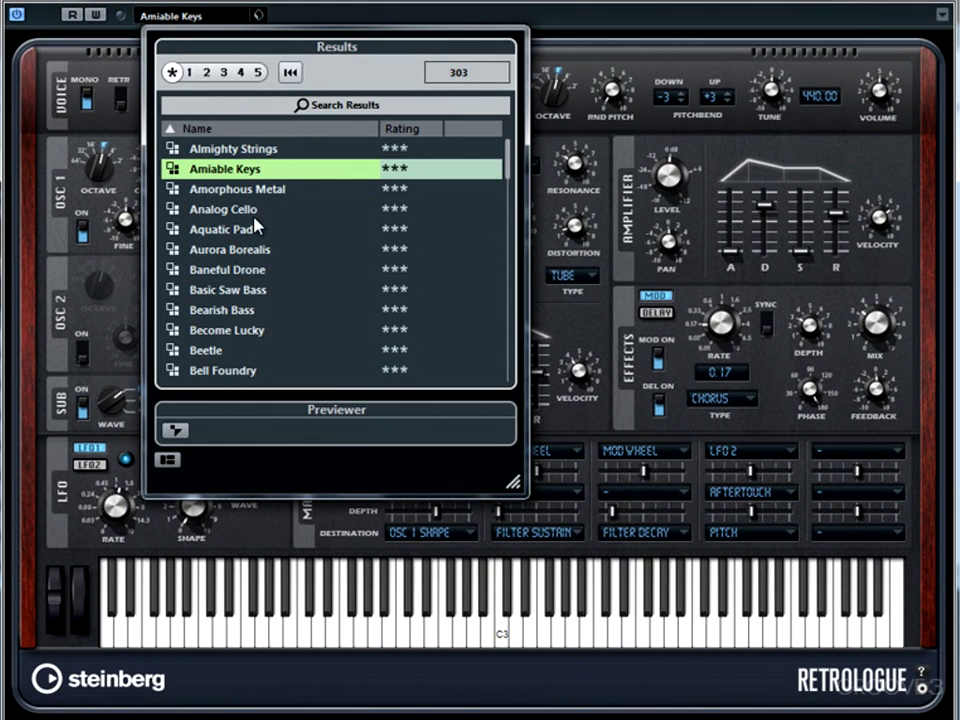
pyautogui.click(251, 208)
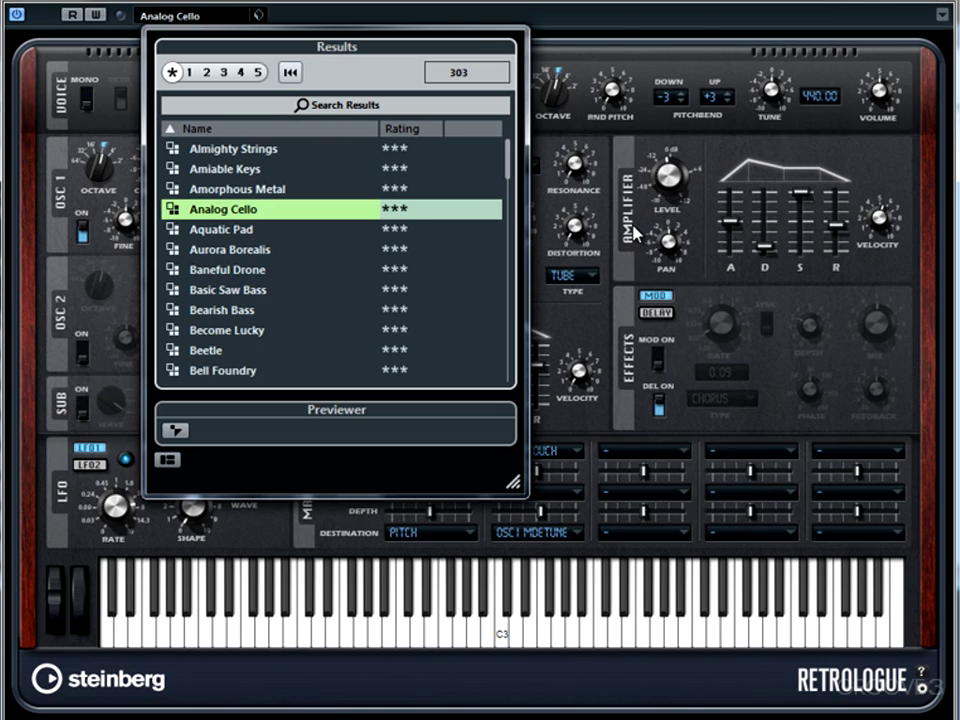
pyautogui.click(247, 271)
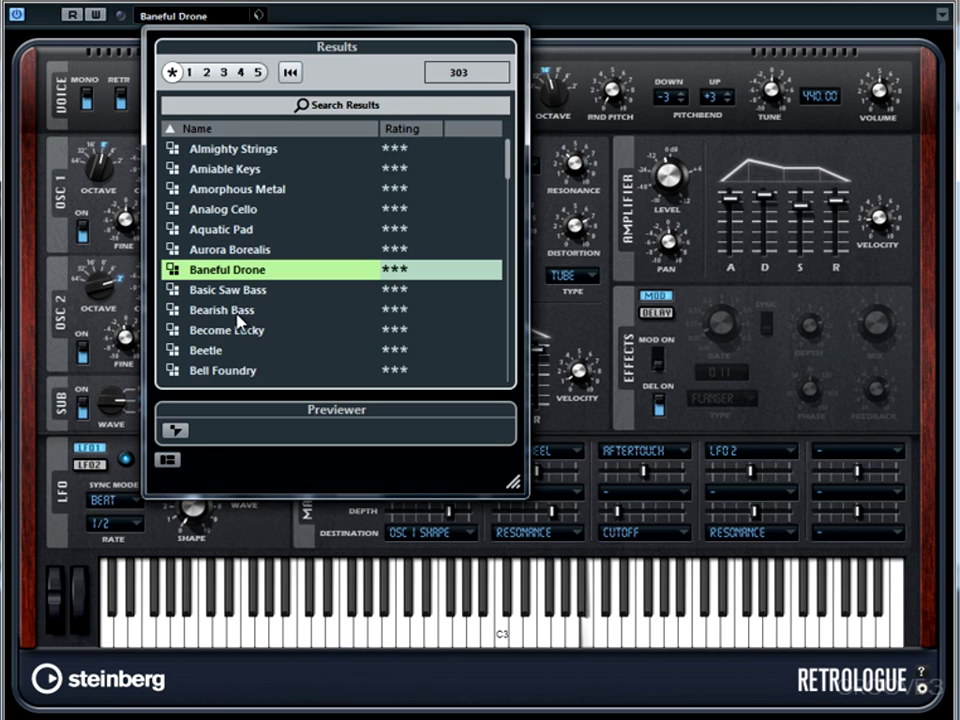
pyautogui.click(228, 355)
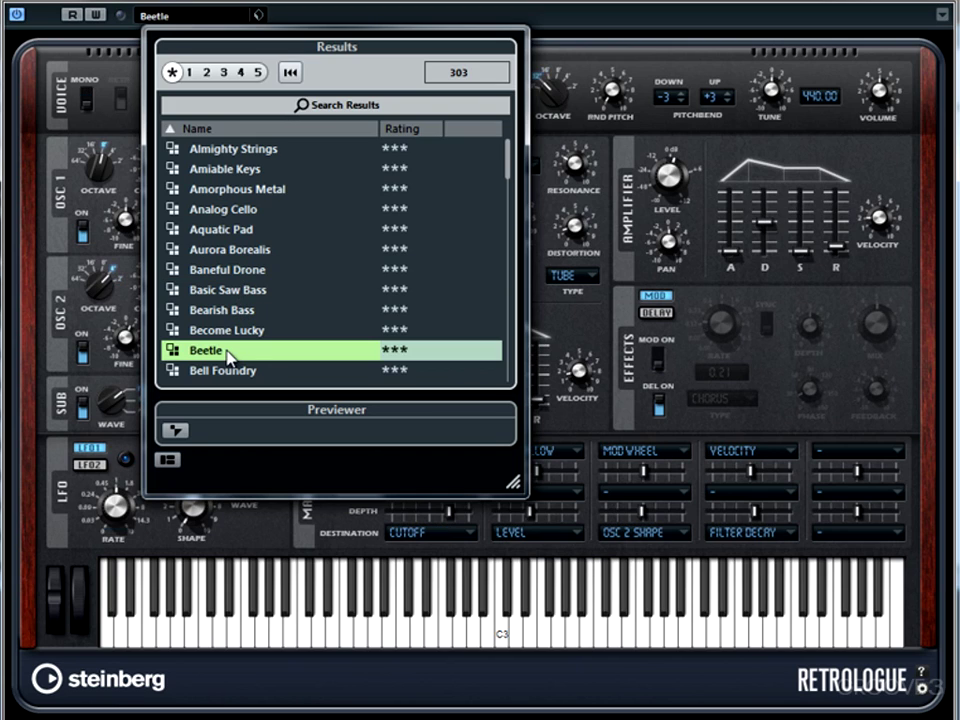
pyautogui.scroll(-5, 253, 371)
pyautogui.click(246, 350)
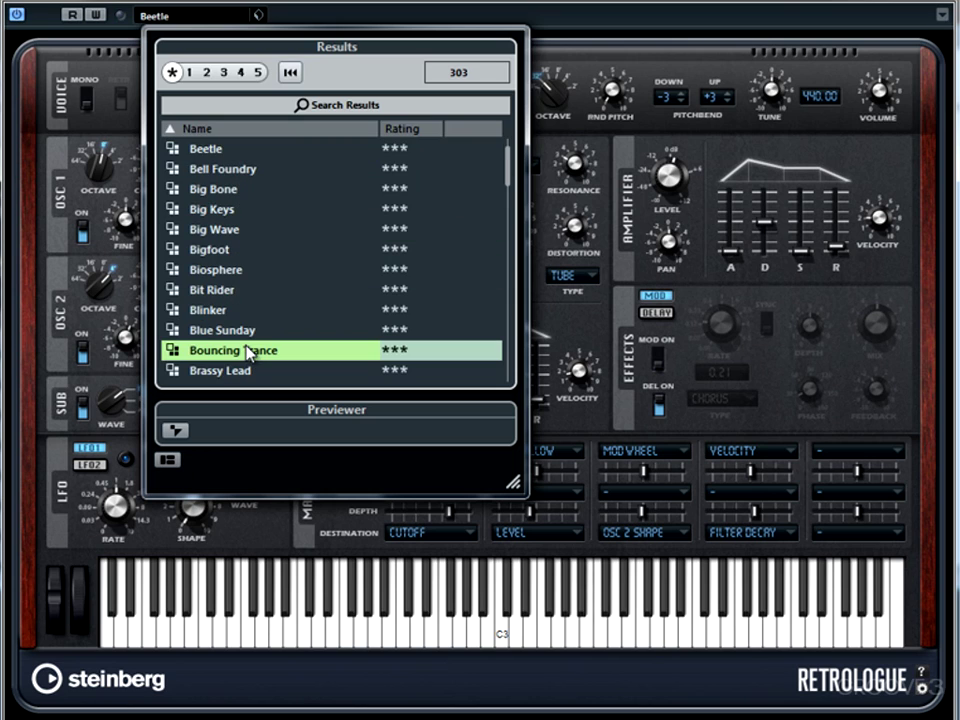
pyautogui.scroll(-10, 246, 350)
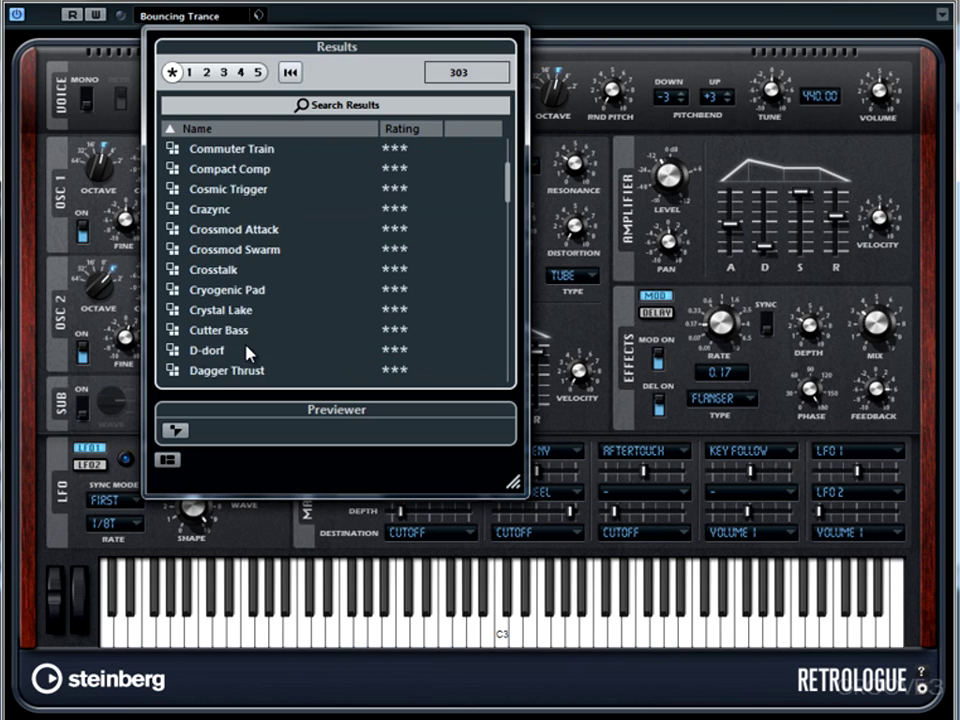
pyautogui.scroll(-13, 246, 350)
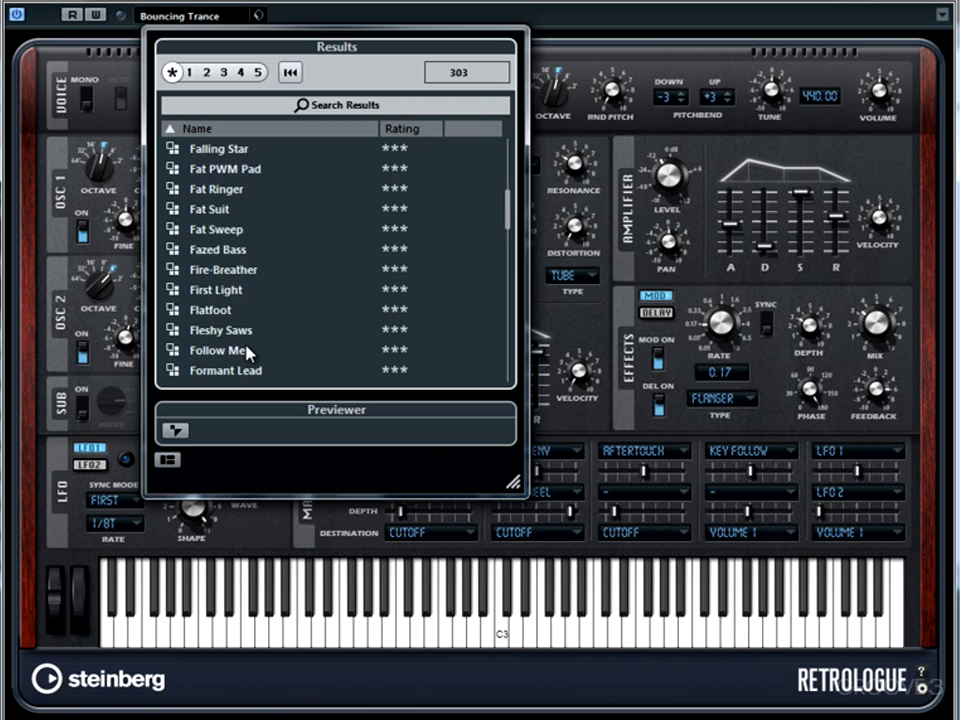
pyautogui.scroll(-4, 246, 350)
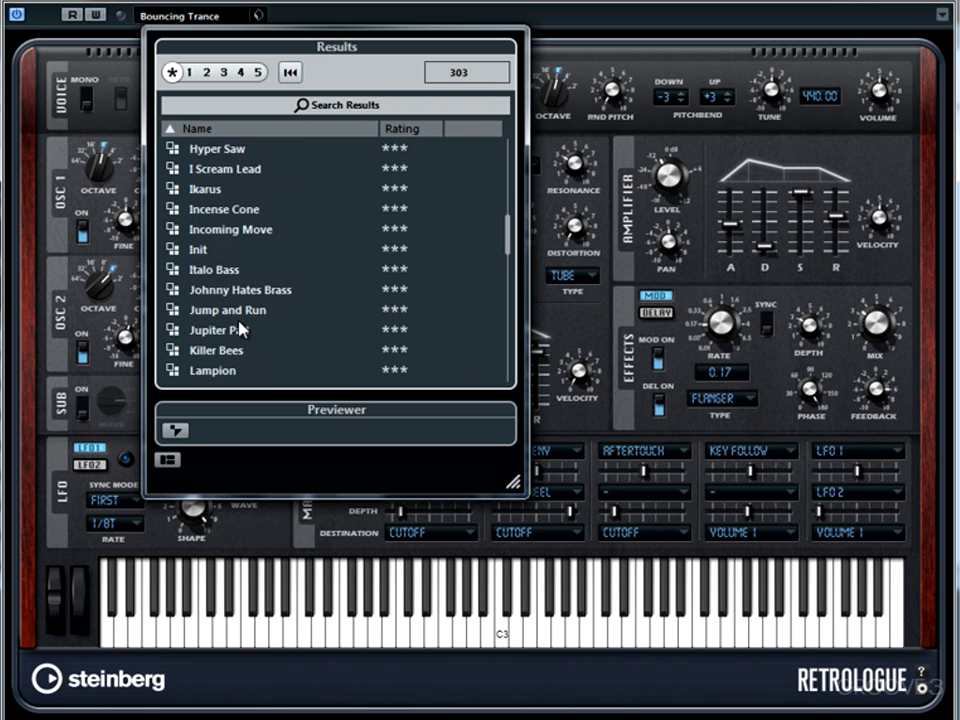
pyautogui.click(210, 256)
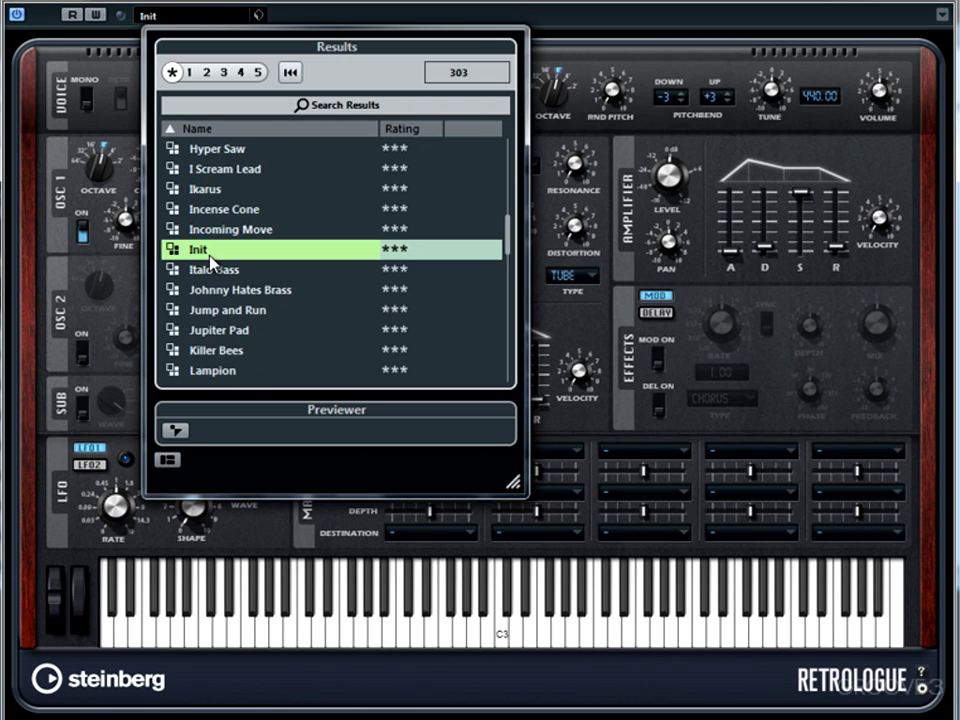
# Close and reopen the preset list, then load Amiable Keys.
pyautogui.click(684, 42)
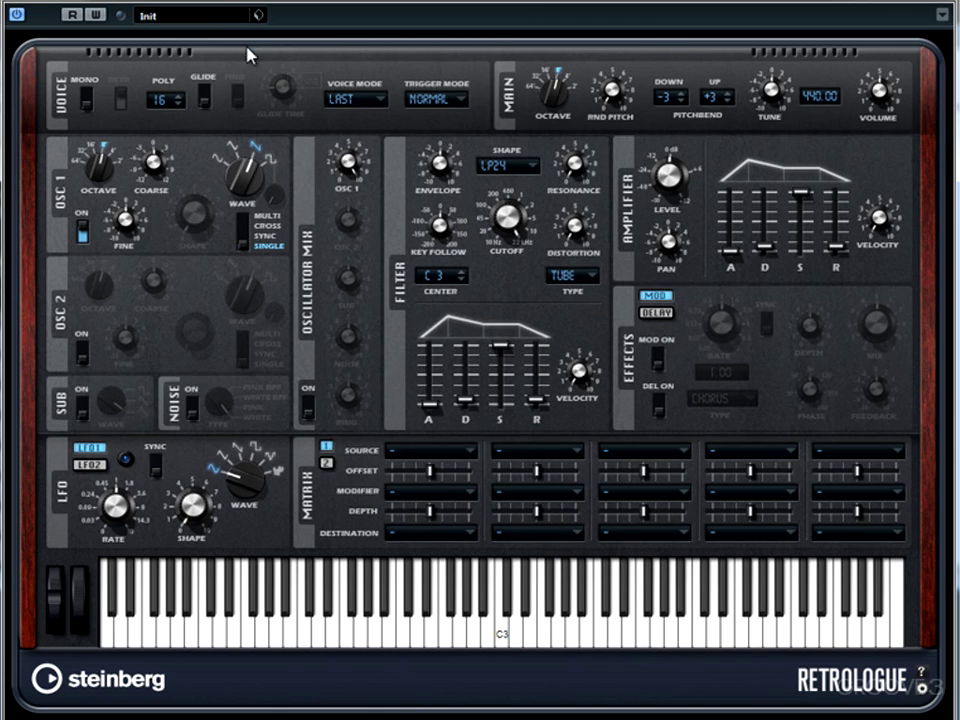
pyautogui.click(219, 16)
pyautogui.scroll(4, 262, 236)
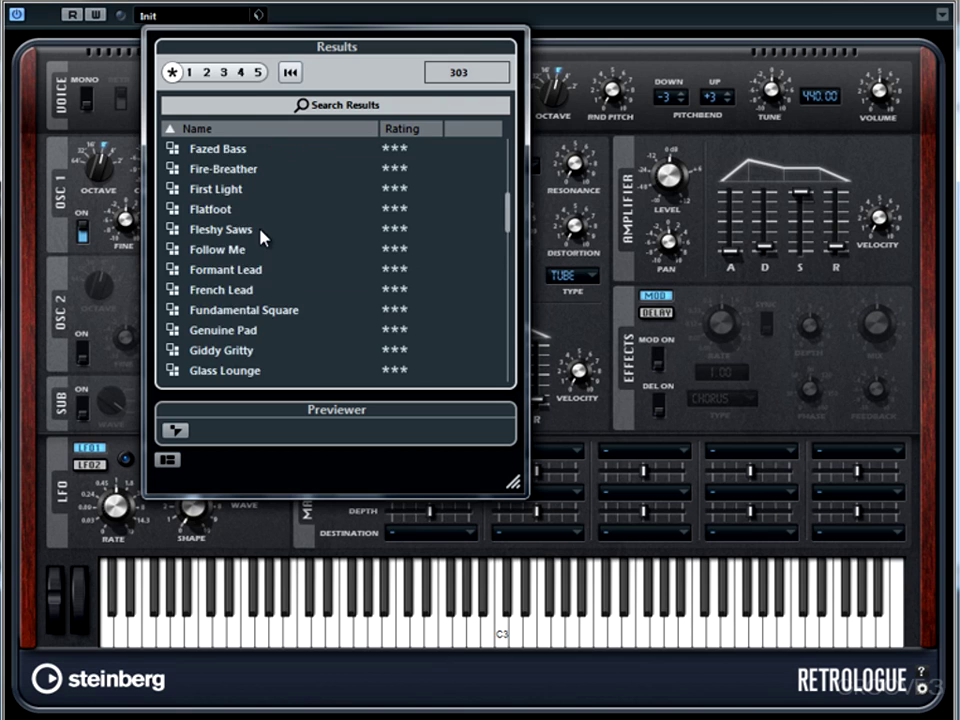
pyautogui.scroll(5, 262, 236)
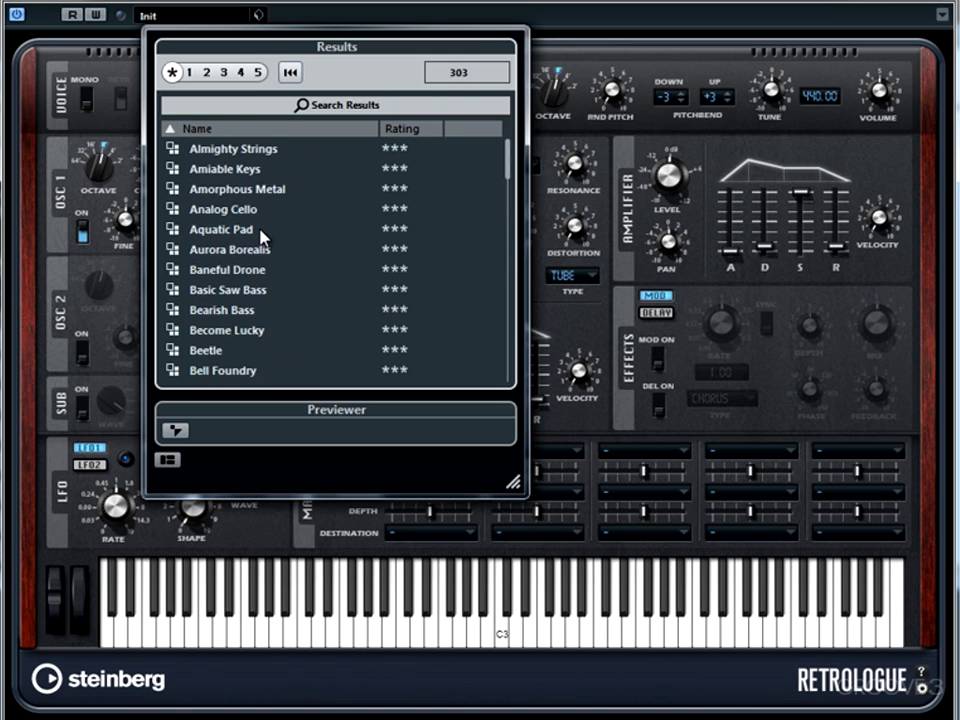
pyautogui.click(234, 170)
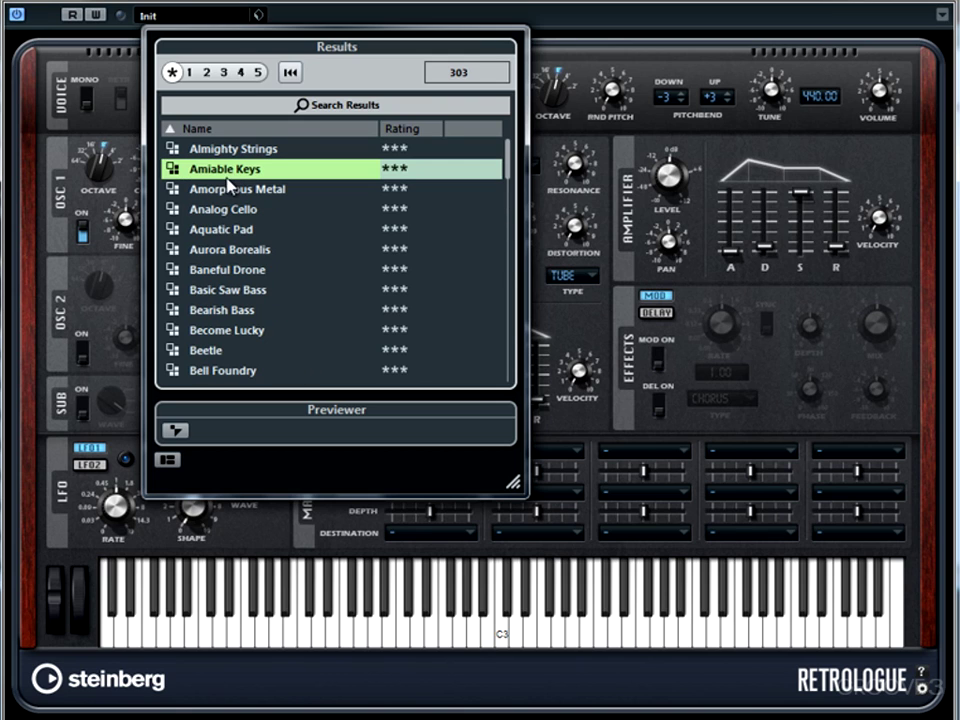
# Dismiss the Results preset browser to reveal the full Amiable Keys panel.
pyautogui.click(697, 44)
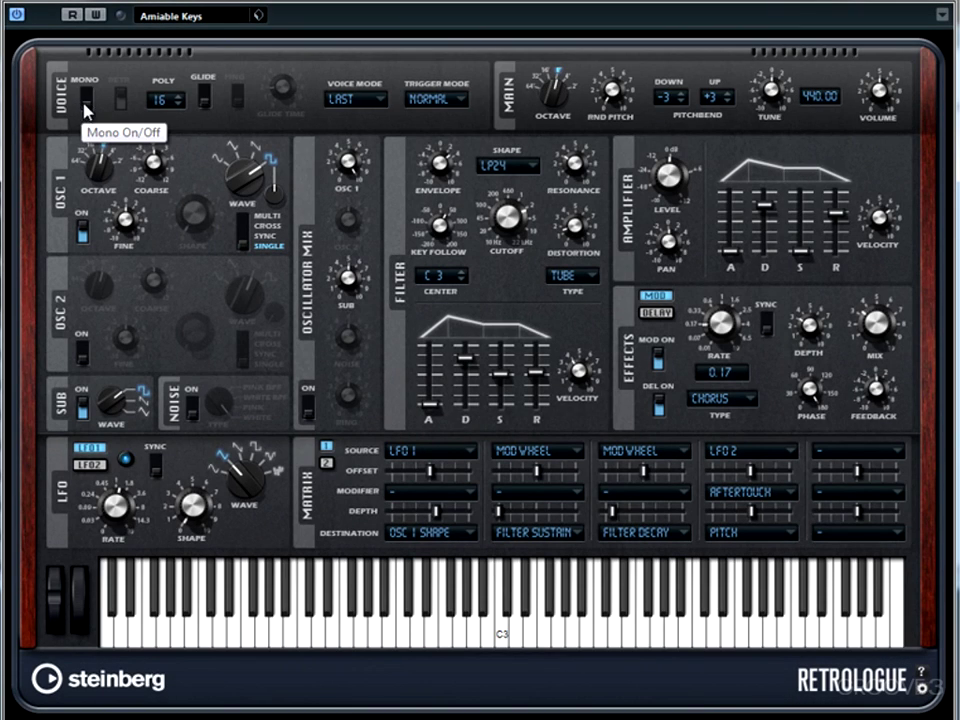
pyautogui.click(87, 98)
pyautogui.click(122, 104)
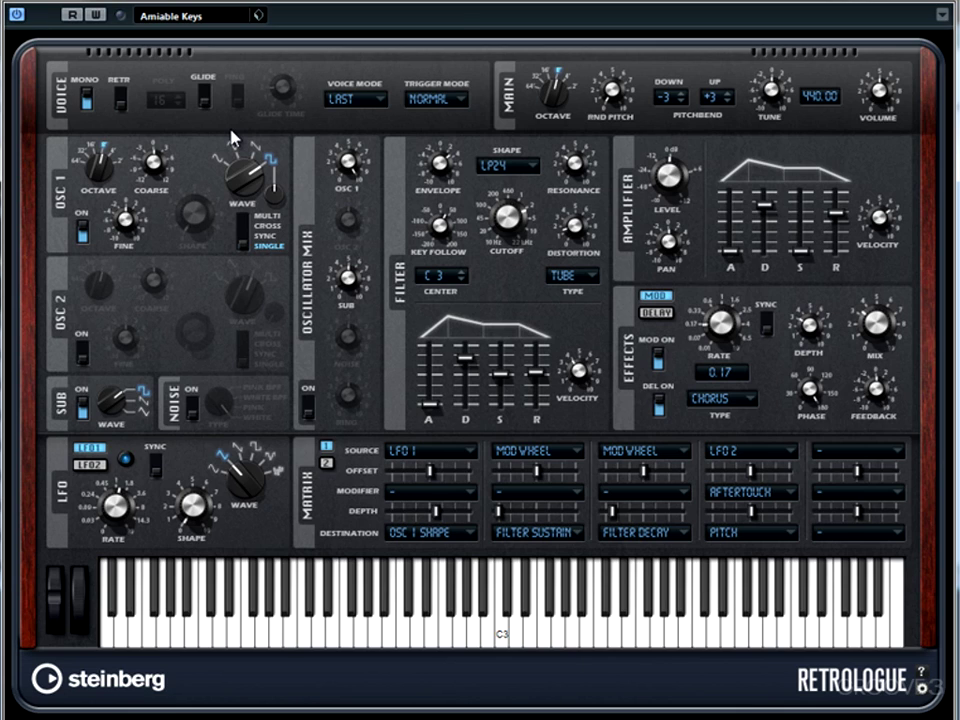
pyautogui.click(121, 98)
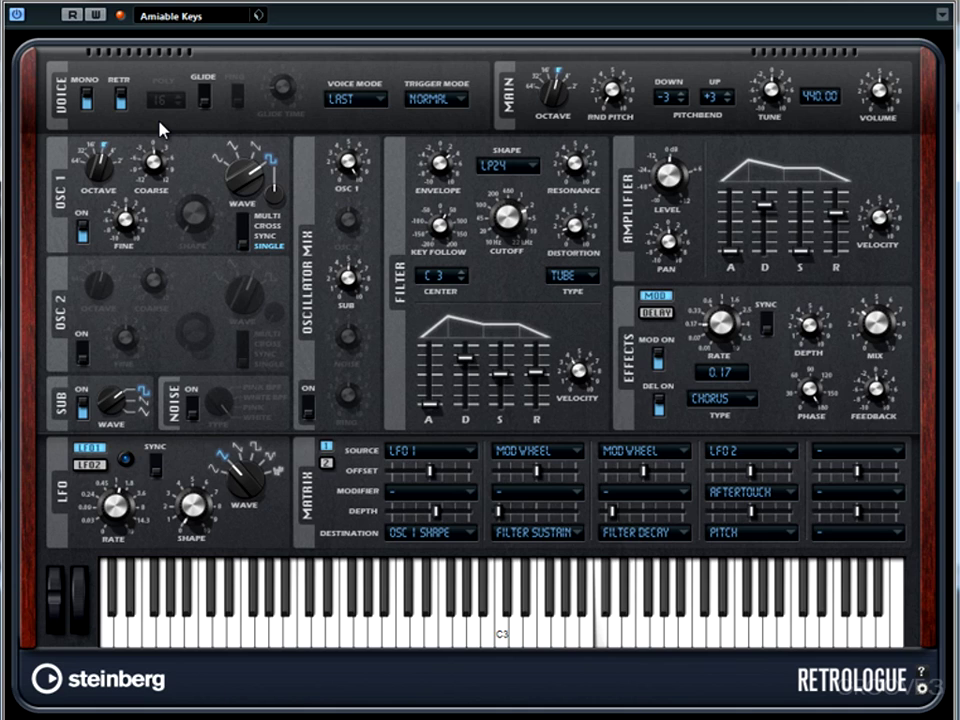
pyautogui.click(120, 97)
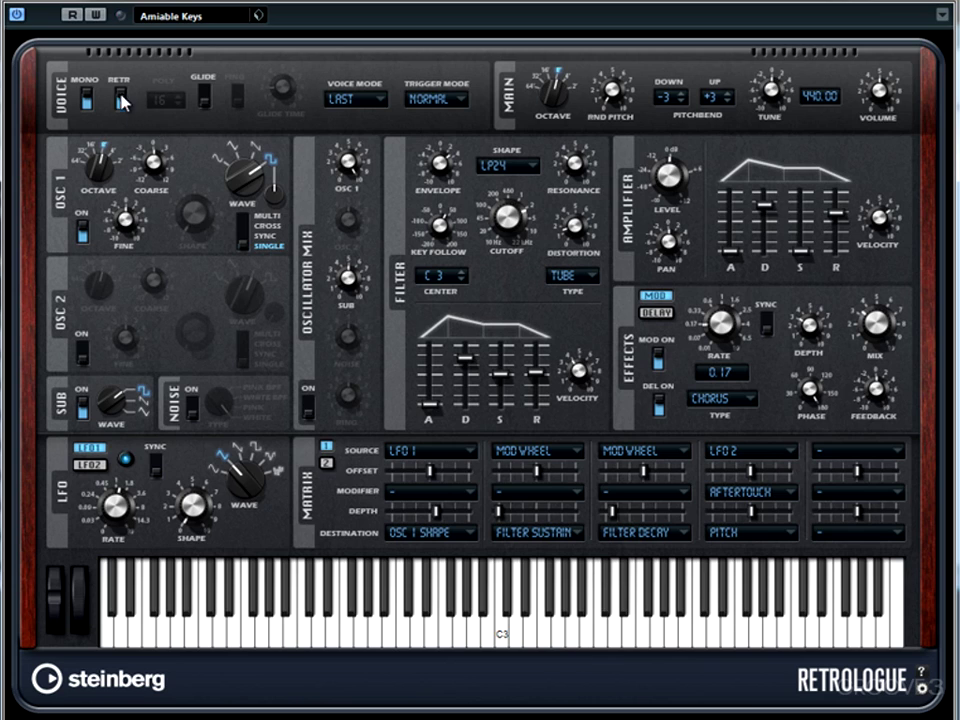
pyautogui.click(88, 95)
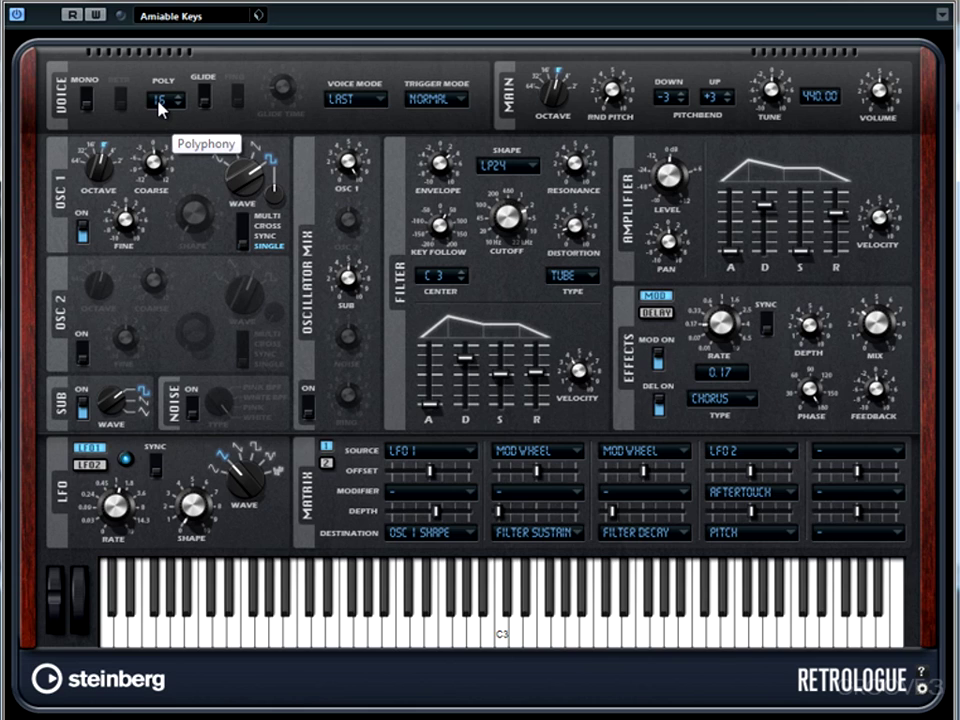
# Set the POLY voice count in the Voice section to 8.
pyautogui.click(160, 101)
pyautogui.write('8')
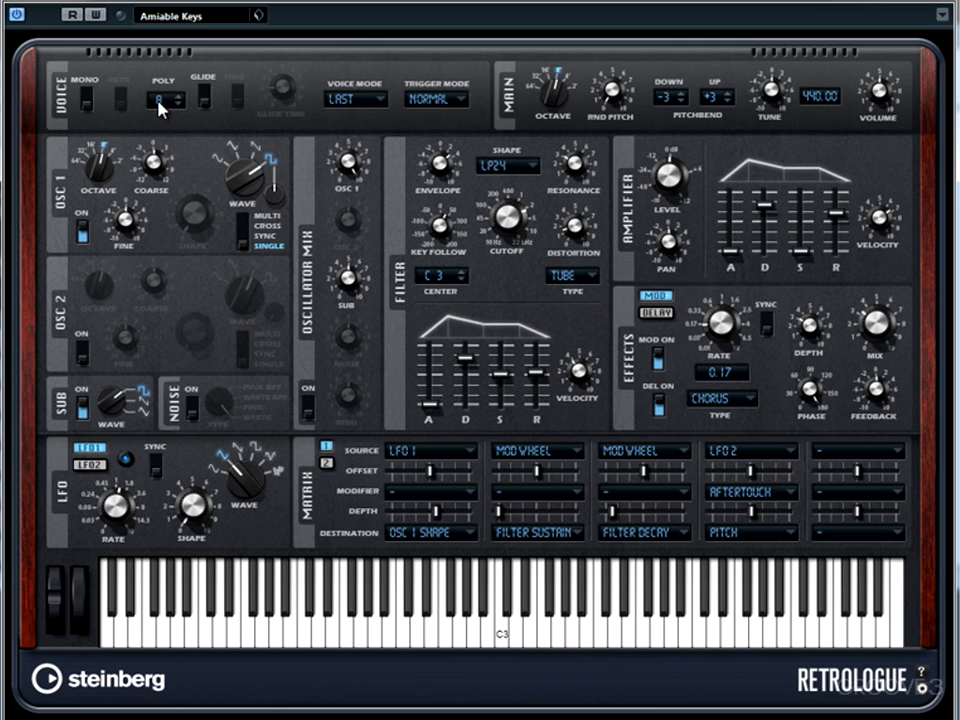
pyautogui.press('Return')
# Switch to mono with glide on, sweeping the glide time up to 1047 ms.
pyautogui.click(204, 97)
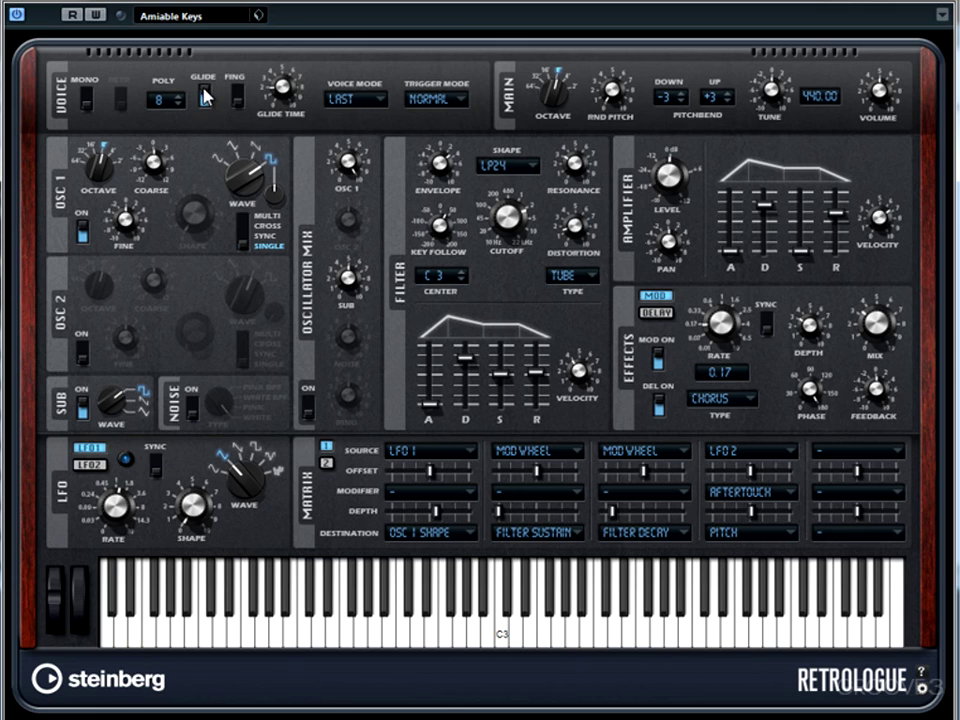
pyautogui.click(88, 100)
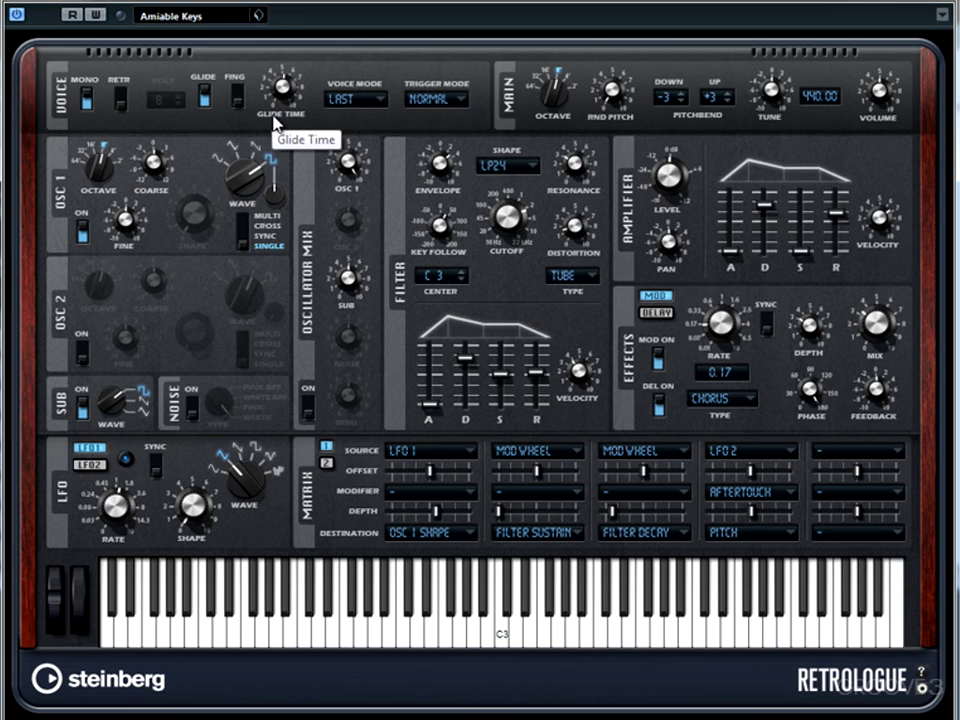
pyautogui.moveTo(278, 100); pyautogui.dragTo(279, 86)
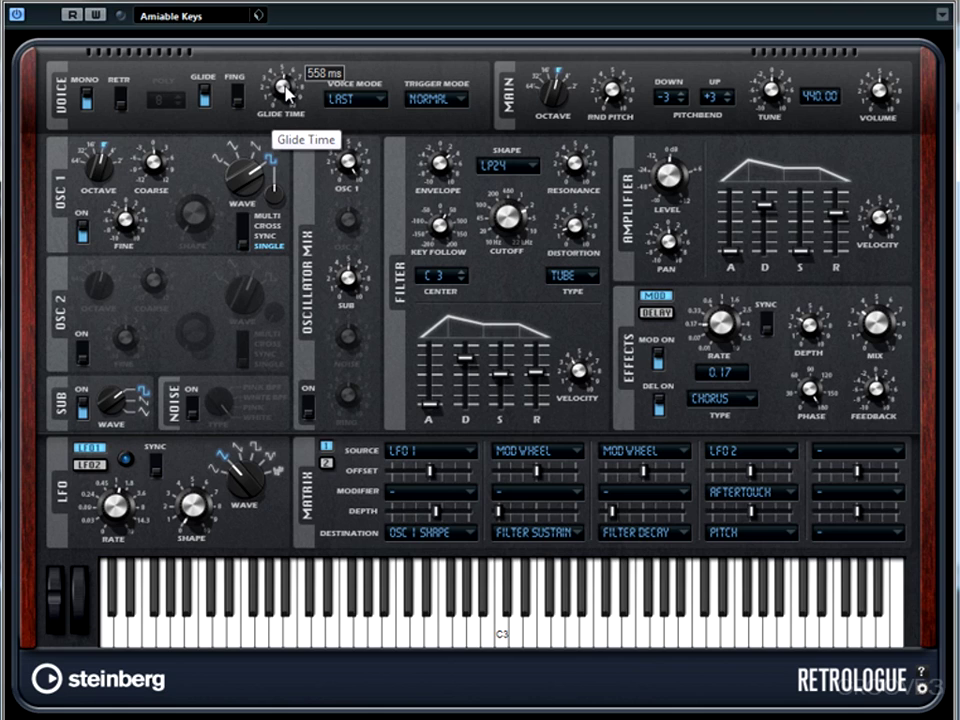
pyautogui.click(285, 90)
pyautogui.moveTo(287, 93); pyautogui.dragTo(328, 84)
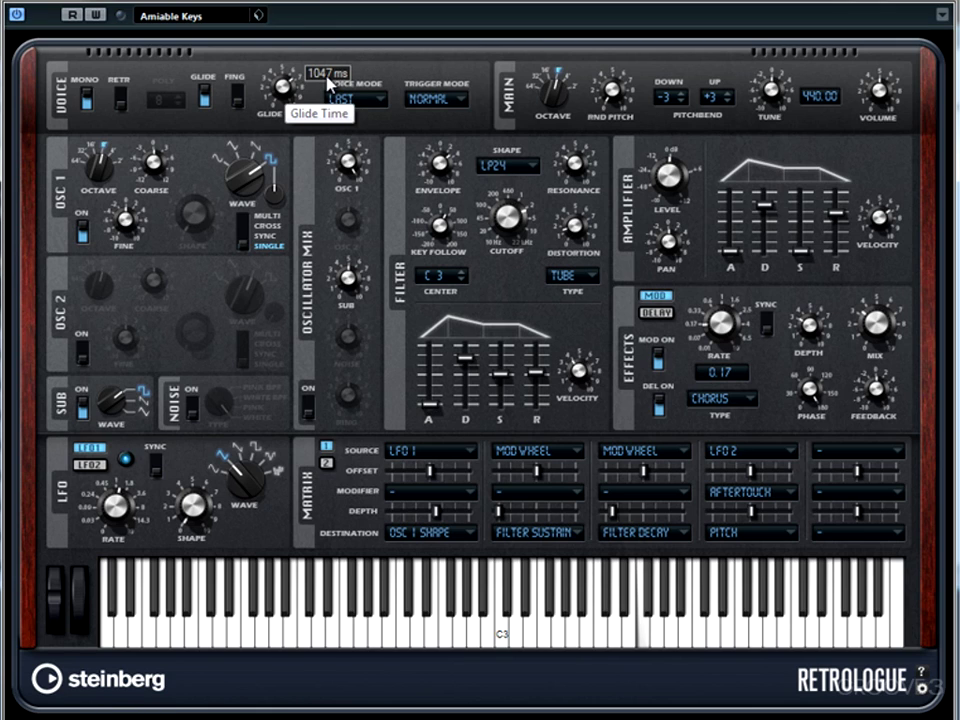
# Try fingered glide with a 39 ms glide time, then turn fingered glide and glide off.
pyautogui.click(238, 95)
pyautogui.moveTo(282, 88); pyautogui.dragTo(278, 97)
pyautogui.click(238, 95)
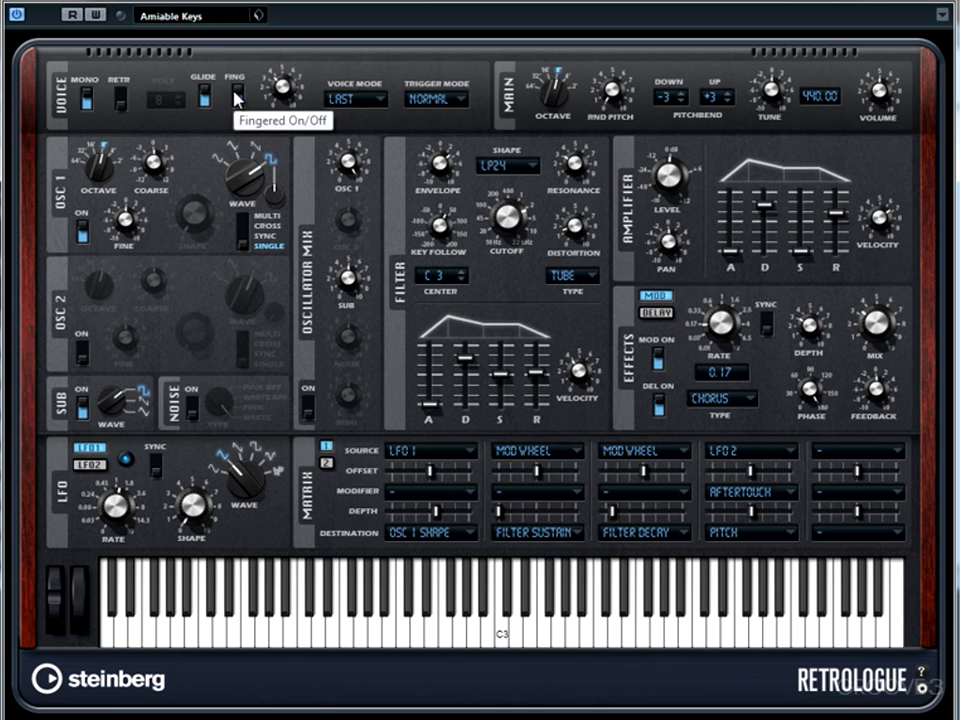
pyautogui.click(205, 97)
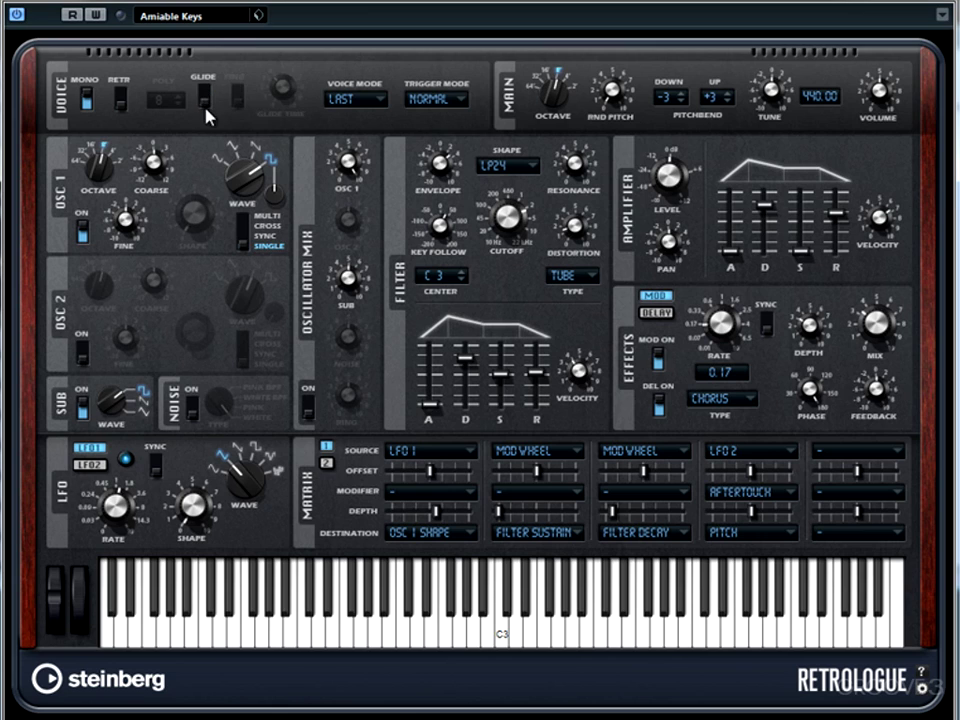
# Turn MONO off, set POLY to 3 voices, and bring up the voice mode options.
pyautogui.click(373, 99)
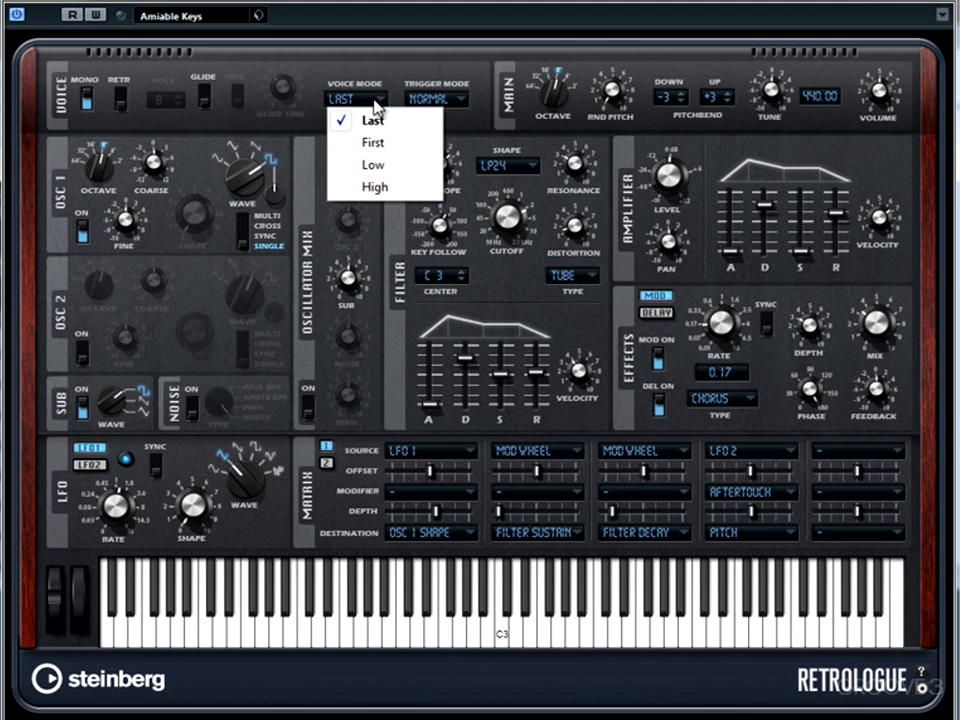
pyautogui.click(88, 96)
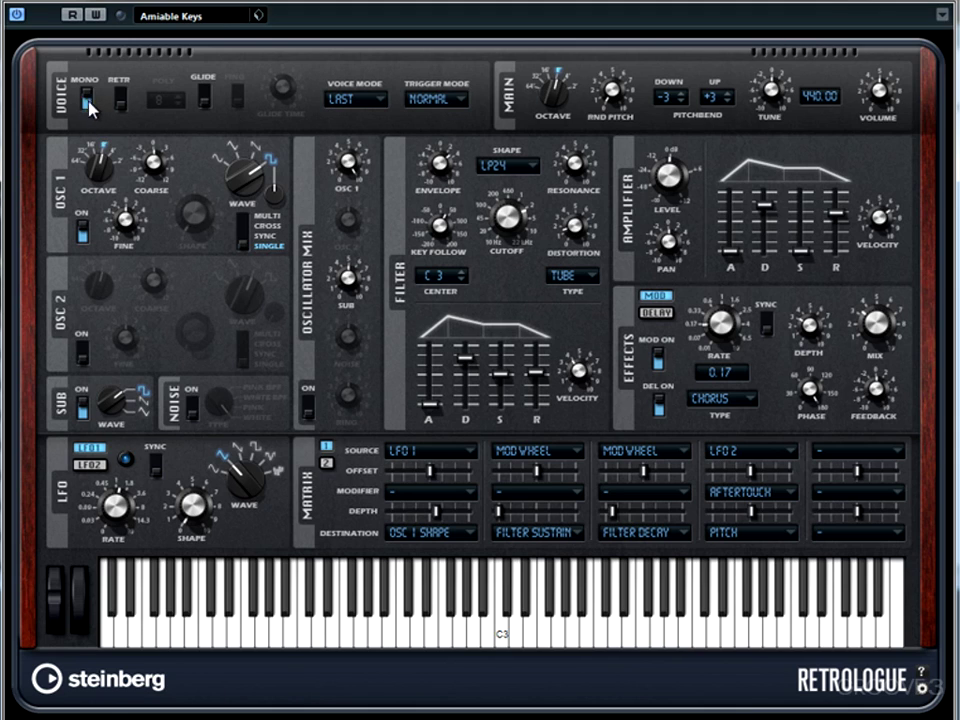
pyautogui.click(89, 100)
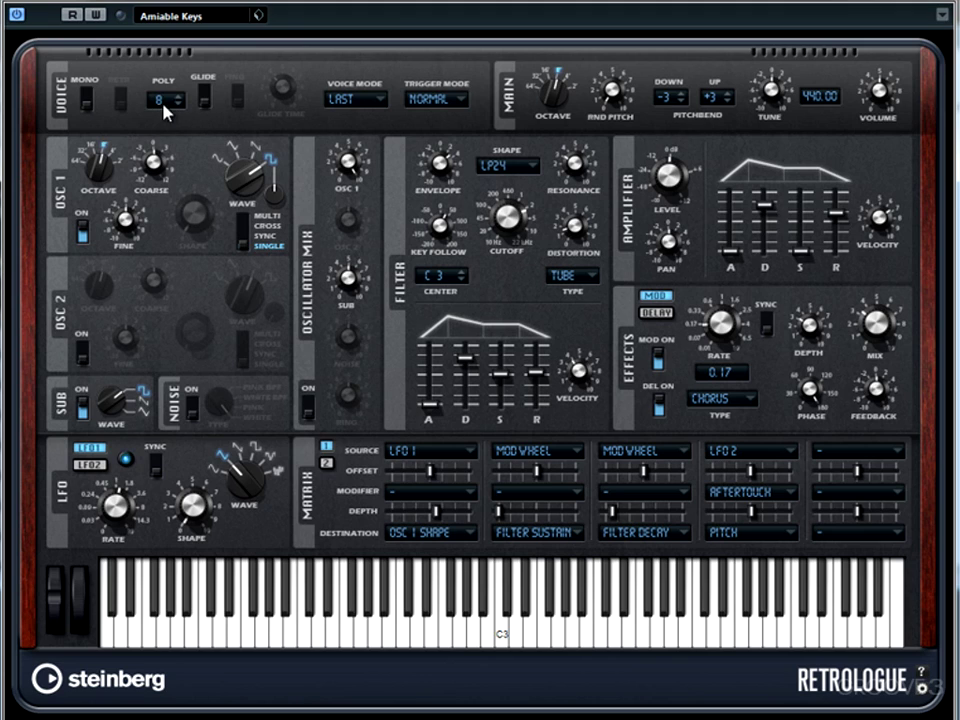
pyautogui.write('3')
pyautogui.press('Return')
pyautogui.click(380, 99)
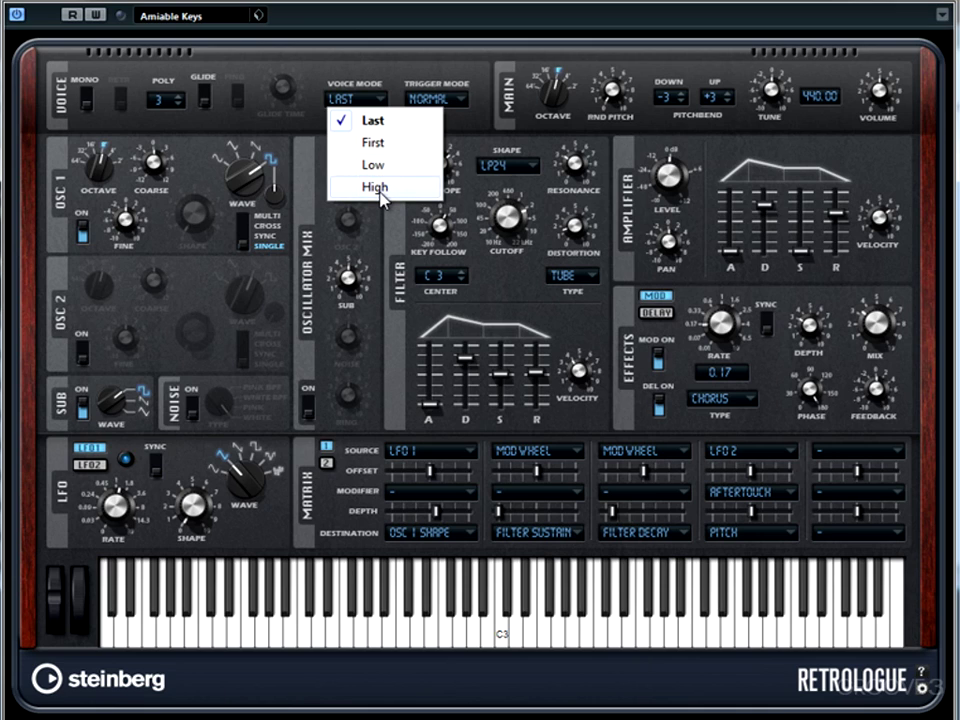
# Try the First and Low voice modes, then settle on High.
pyautogui.click(355, 74)
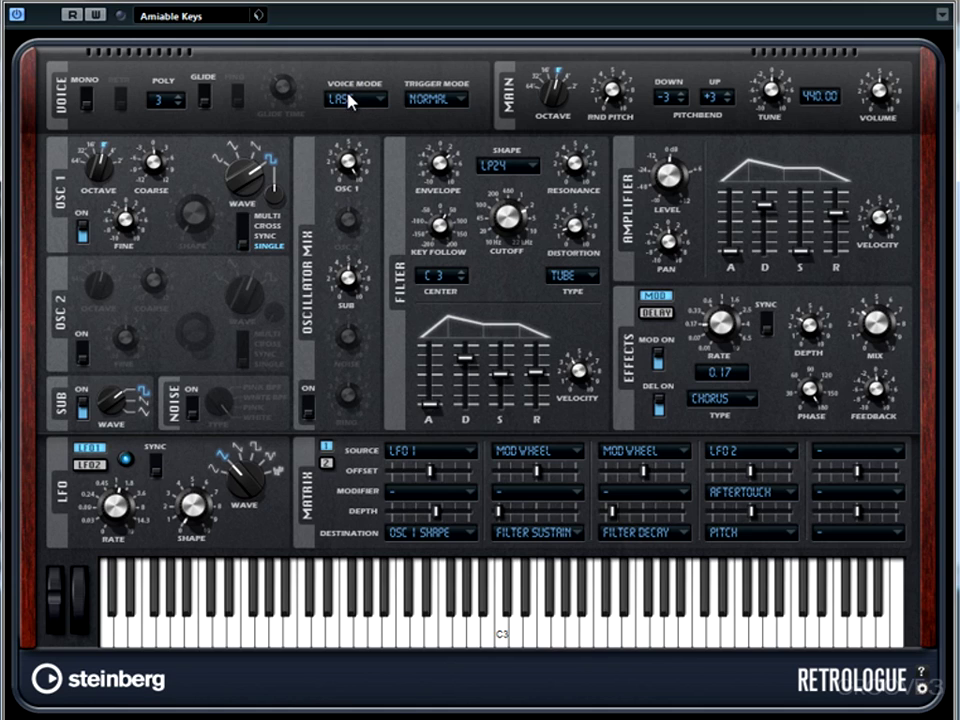
pyautogui.click(350, 98)
pyautogui.click(356, 142)
pyautogui.click(367, 101)
pyautogui.click(362, 160)
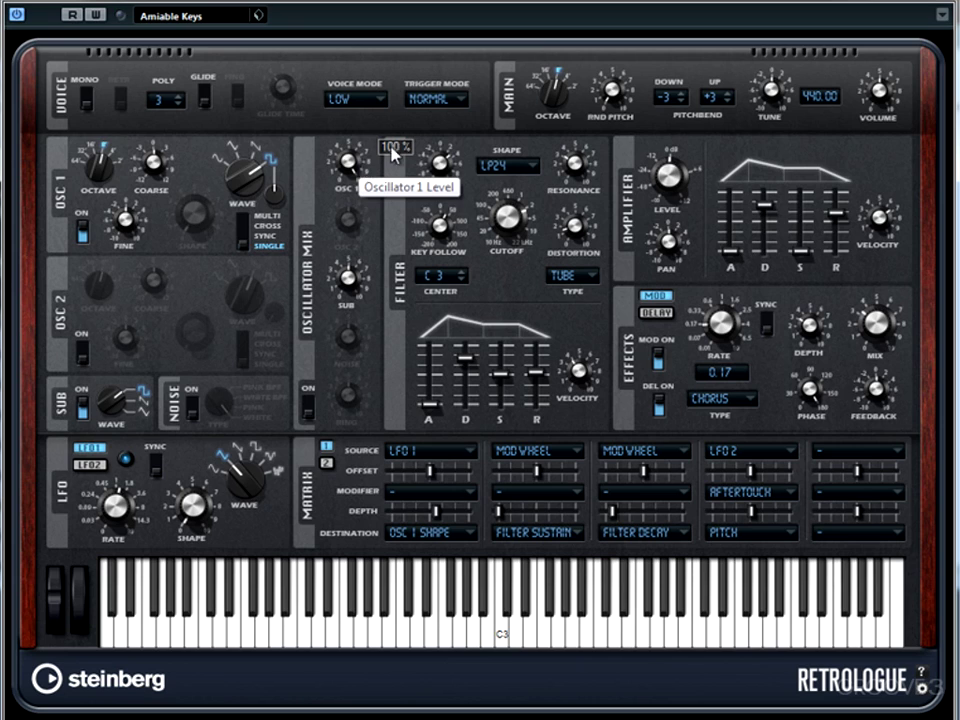
pyautogui.click(368, 99)
pyautogui.click(363, 187)
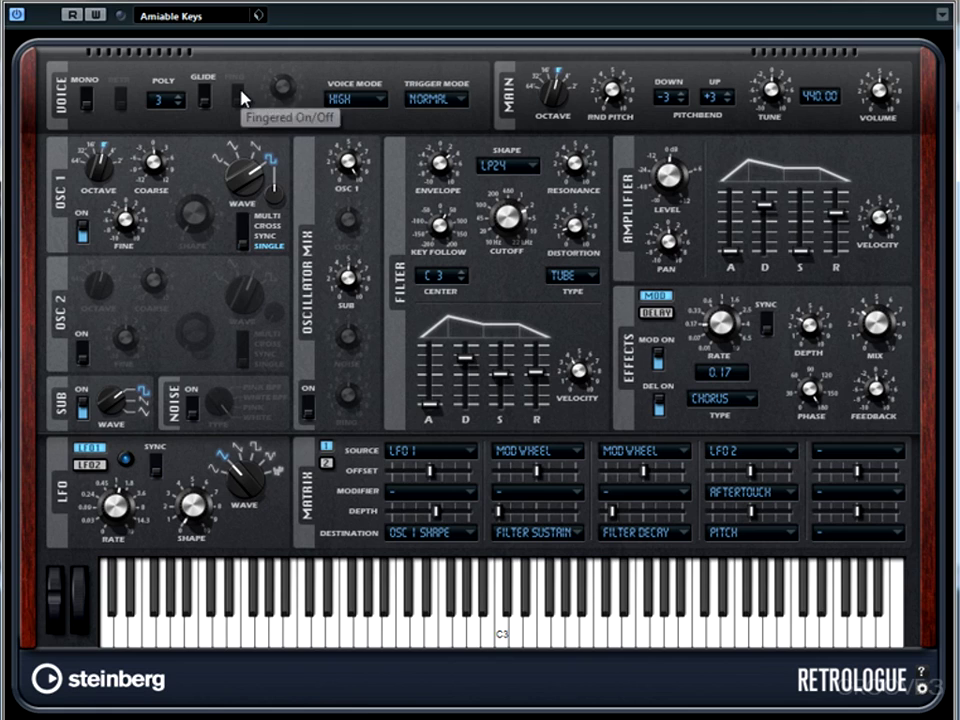
# Turn MONO back on and lengthen the Amplifier envelope's attack.
pyautogui.click(88, 100)
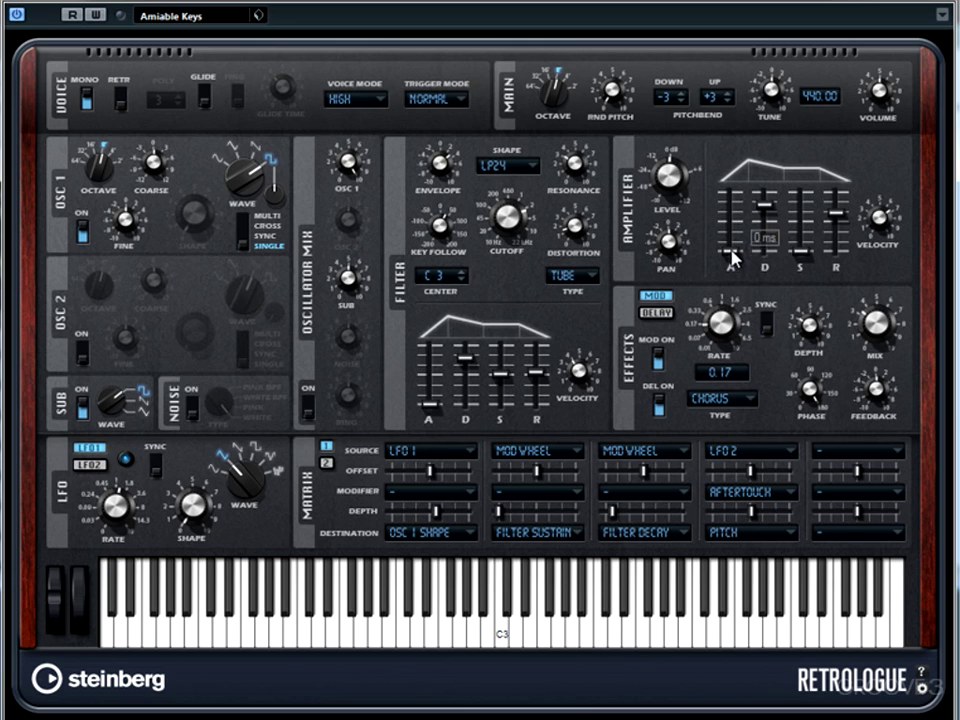
pyautogui.moveTo(729, 253); pyautogui.dragTo(741, 205)
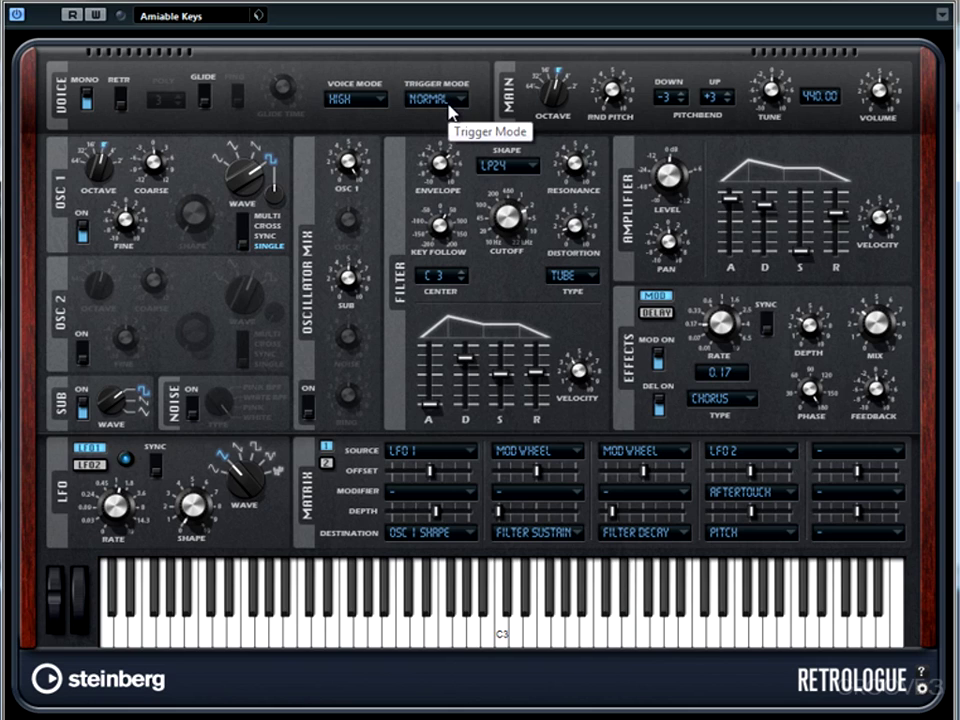
# Try the Resume trigger mode, then switch it to Legato.
pyautogui.click(449, 101)
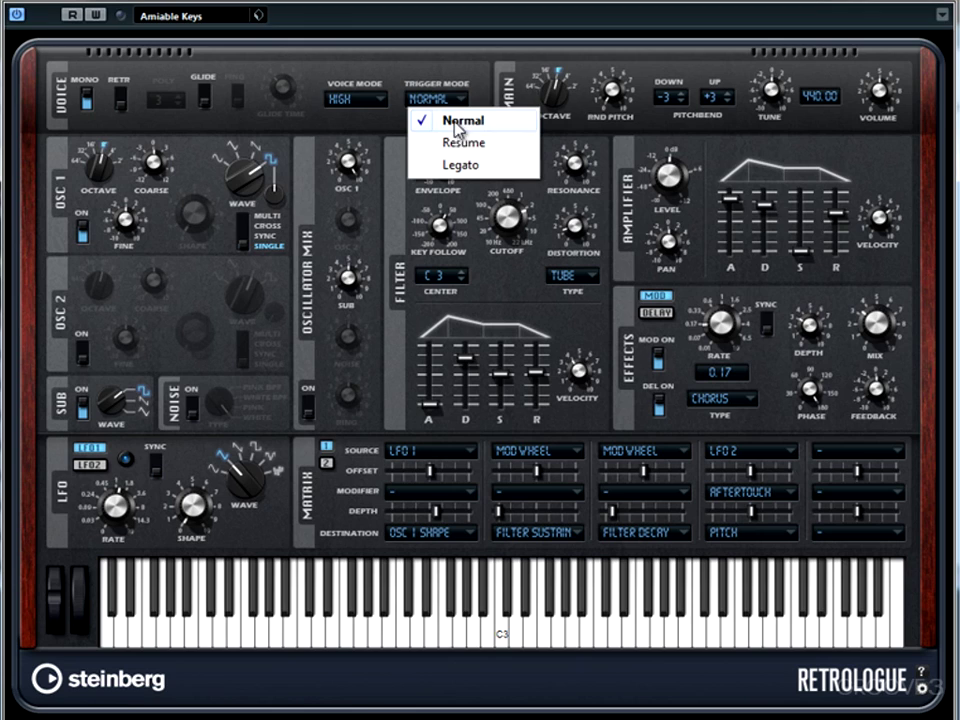
pyautogui.click(462, 148)
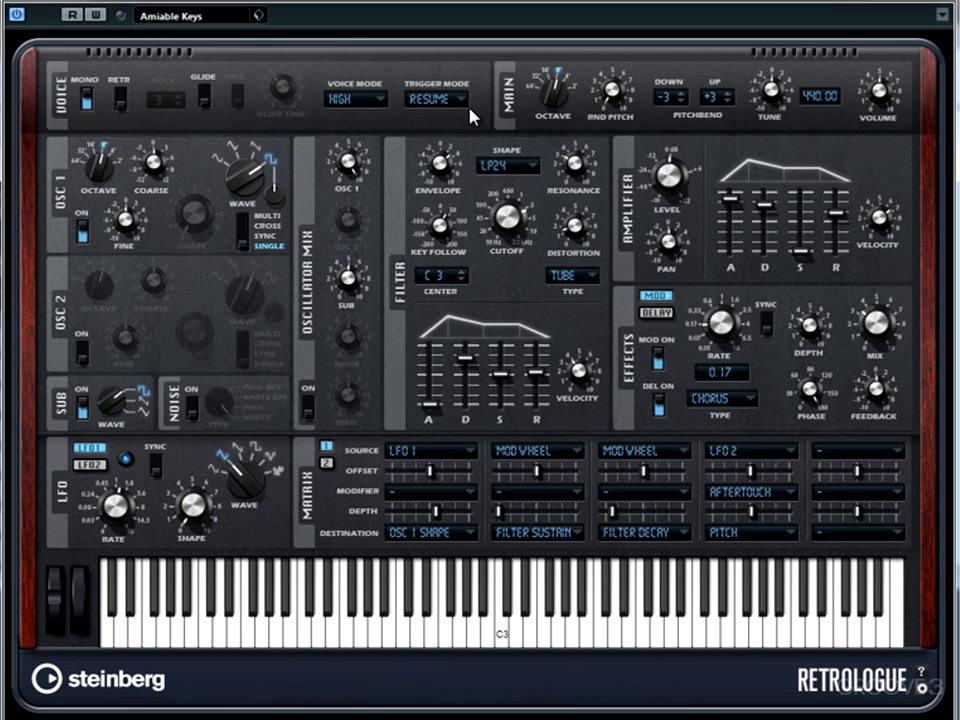
pyautogui.click(461, 100)
pyautogui.click(456, 167)
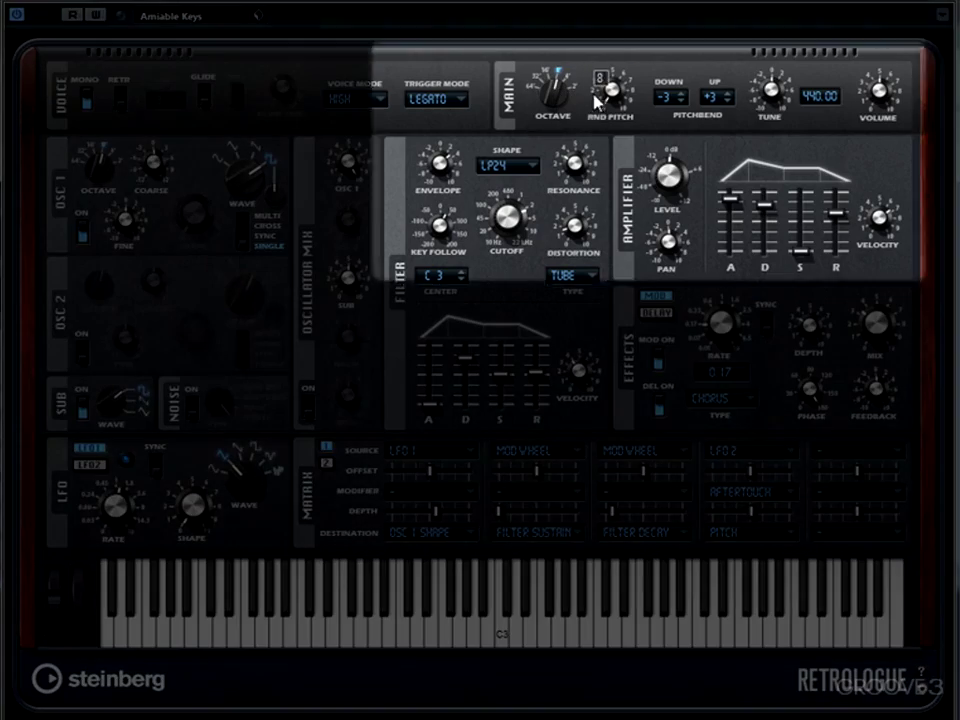
# Raise the main OCTAVE from 8 to 16; test RND PITCH at about 47%, then reset to 0%.
pyautogui.moveTo(868, 103)
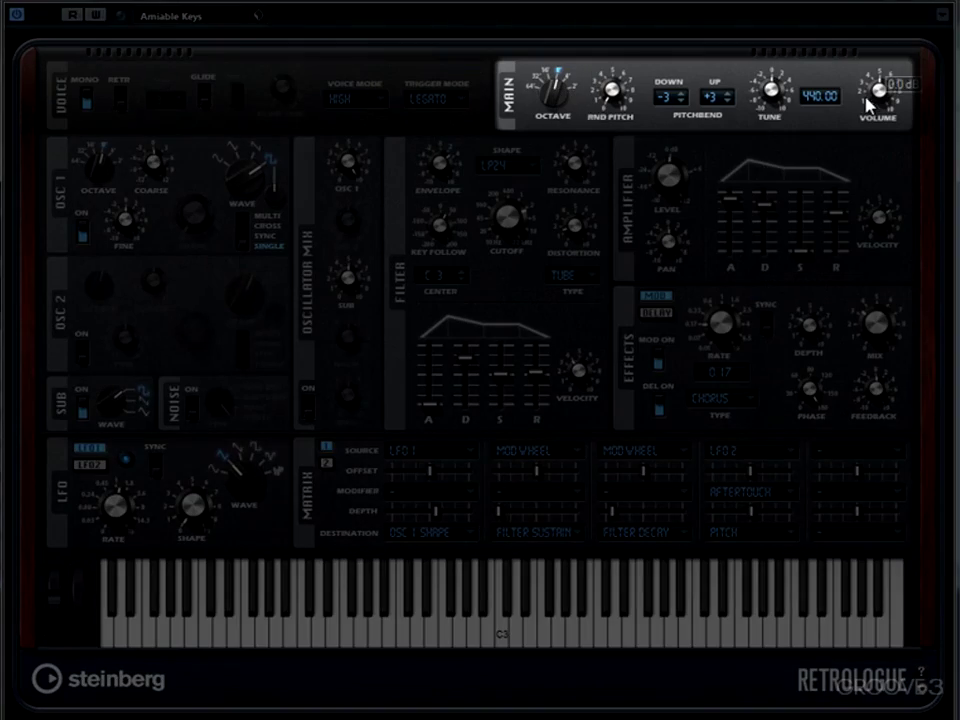
pyautogui.moveTo(555, 100)
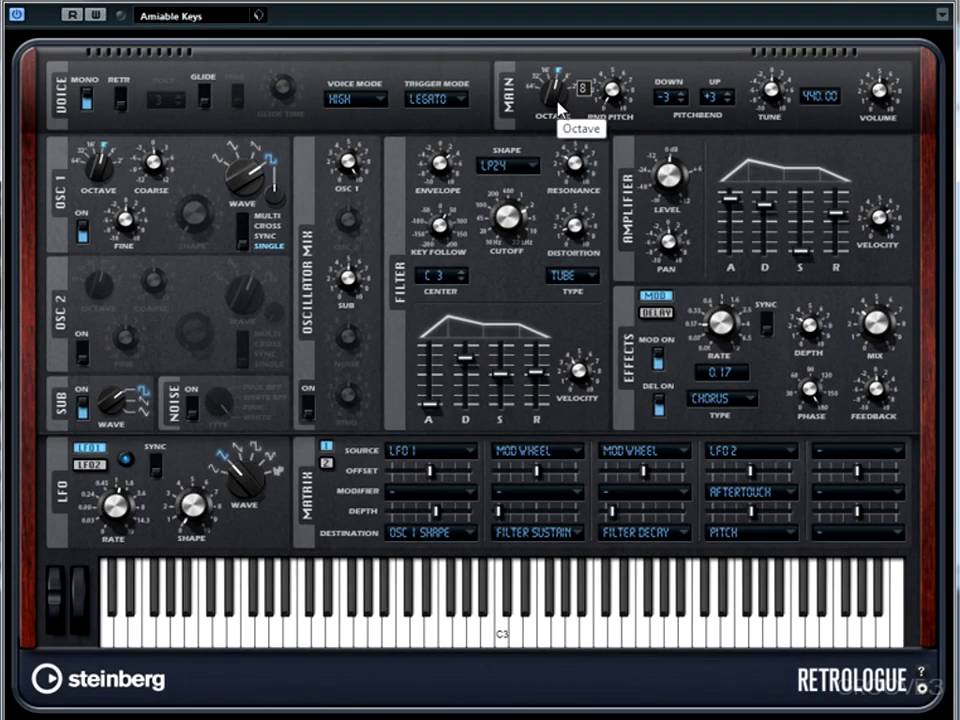
pyautogui.moveTo(558, 108); pyautogui.dragTo(563, 68)
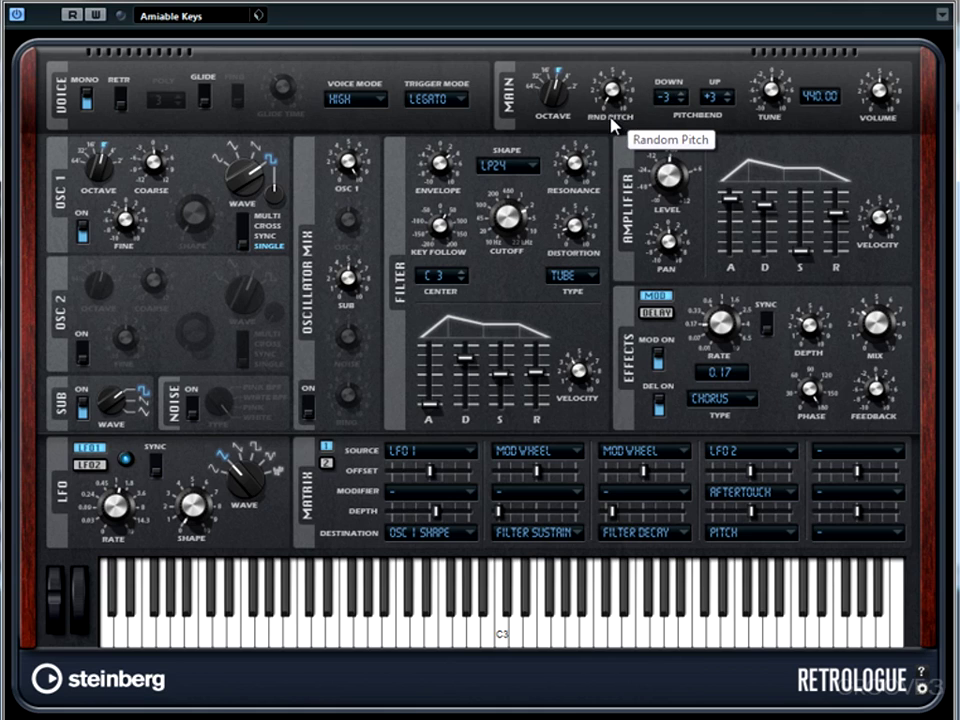
pyautogui.moveTo(625, 122)
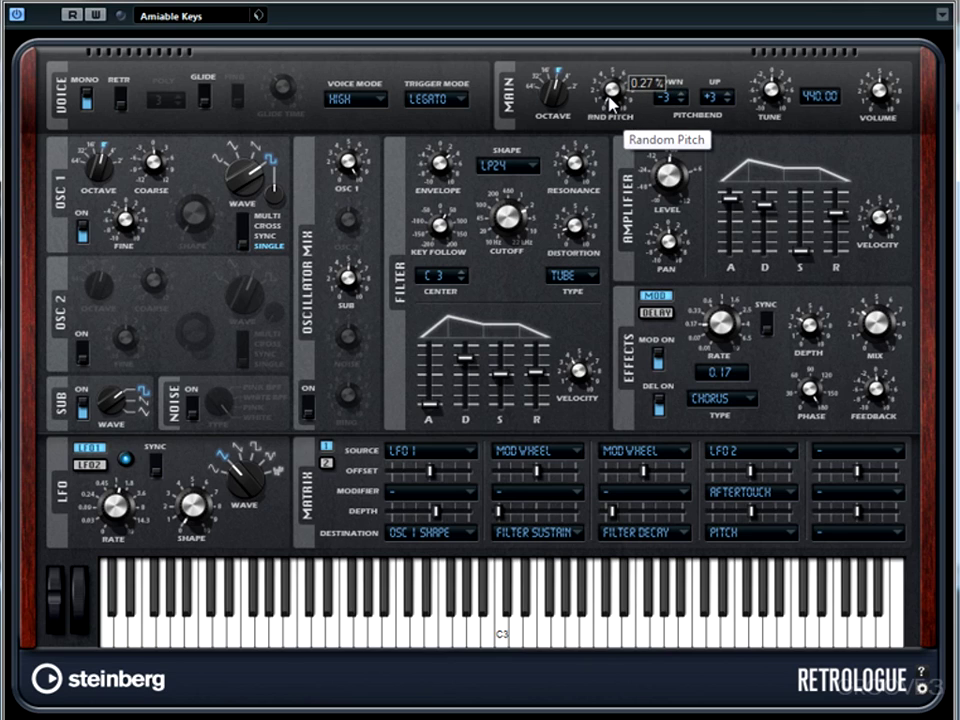
pyautogui.moveTo(612, 100); pyautogui.dragTo(606, 66)
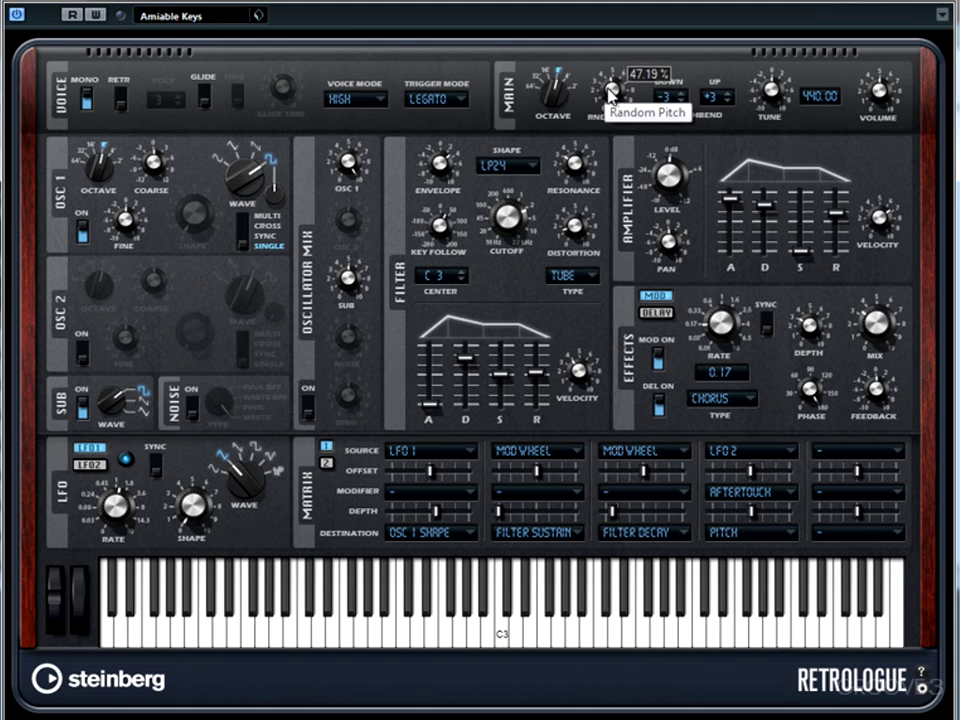
pyautogui.keyDown('ctrl'); pyautogui.click(613, 93); pyautogui.keyUp('ctrl')
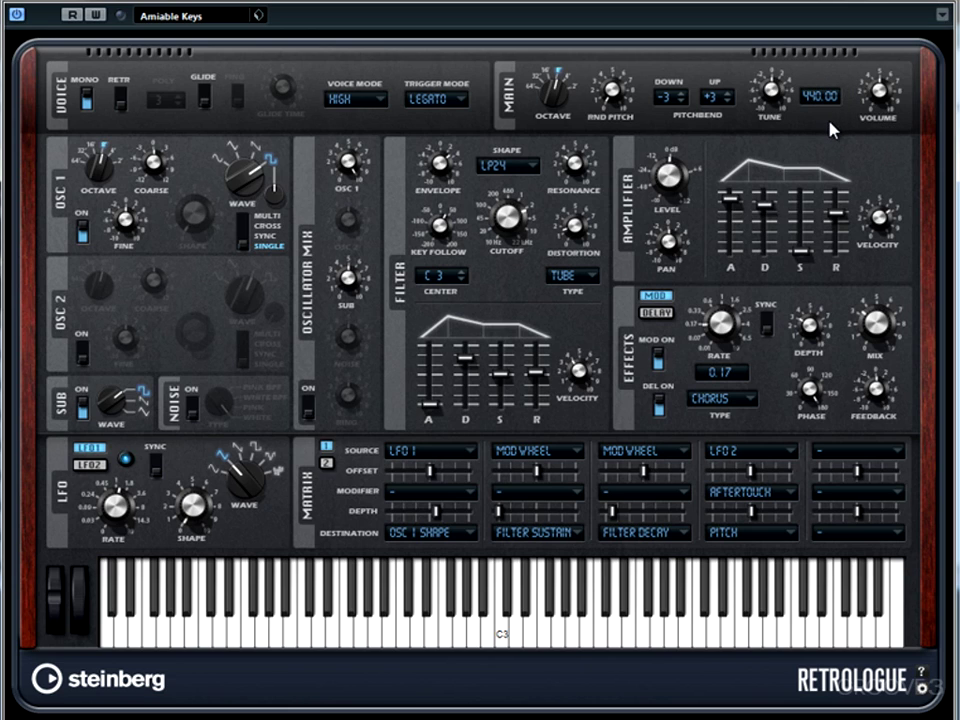
# Turn MONO off for 3-voice polyphony and switch GLIDE on.
pyautogui.moveTo(884, 97)
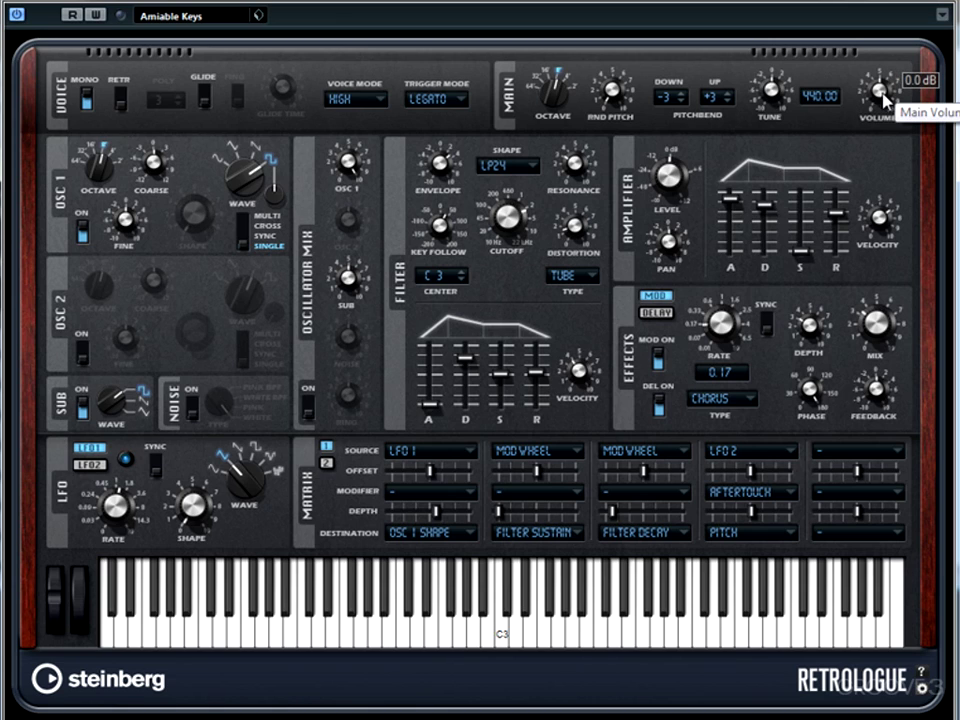
pyautogui.click(85, 104)
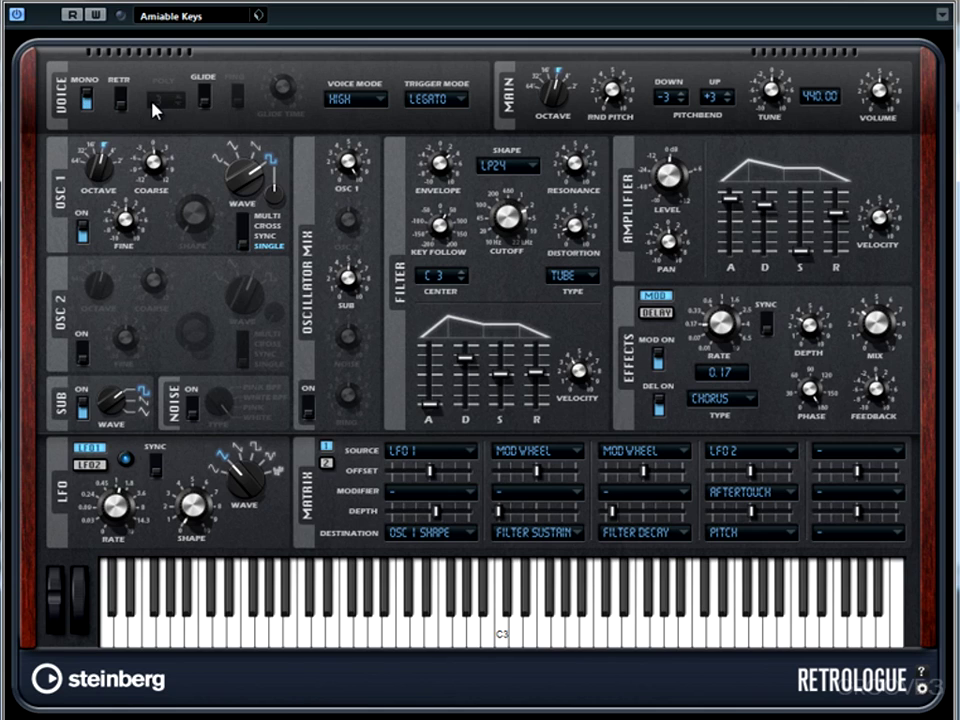
pyautogui.click(86, 108)
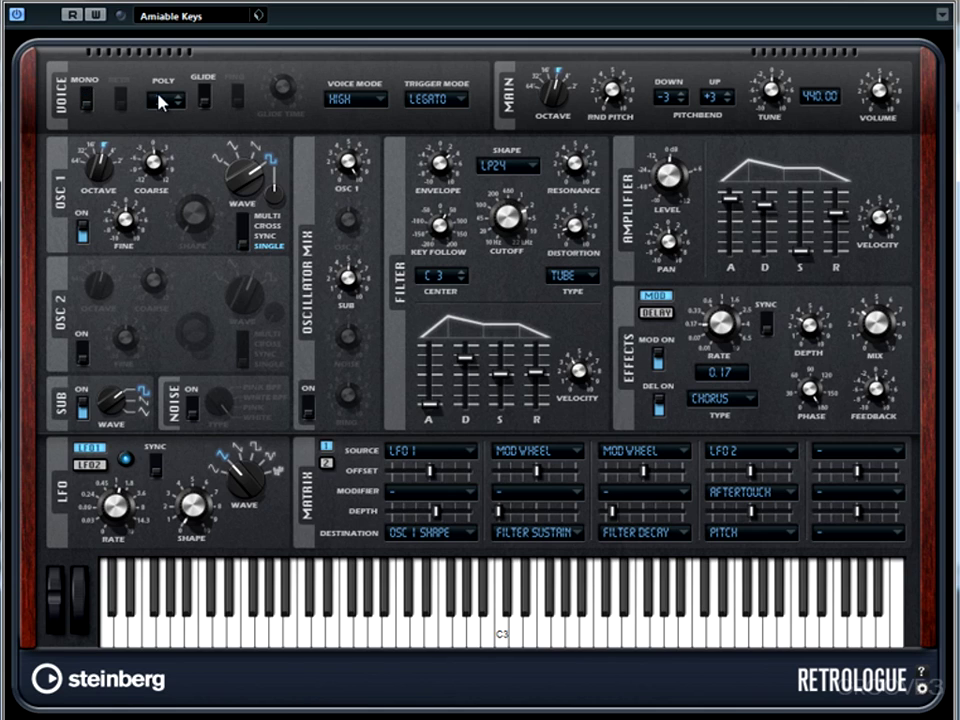
pyautogui.click(205, 97)
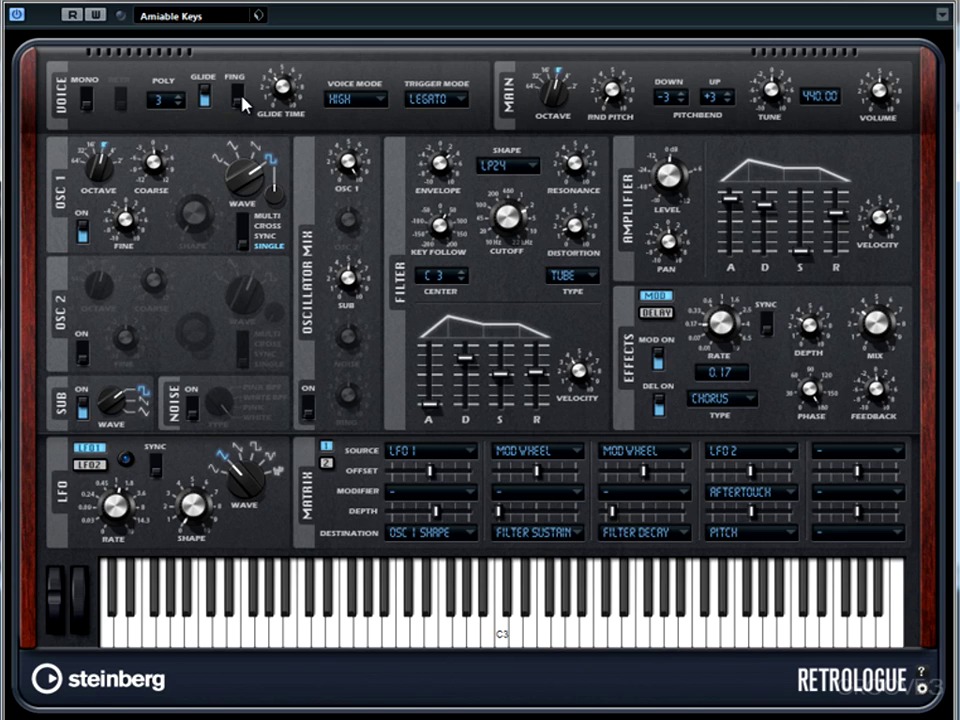